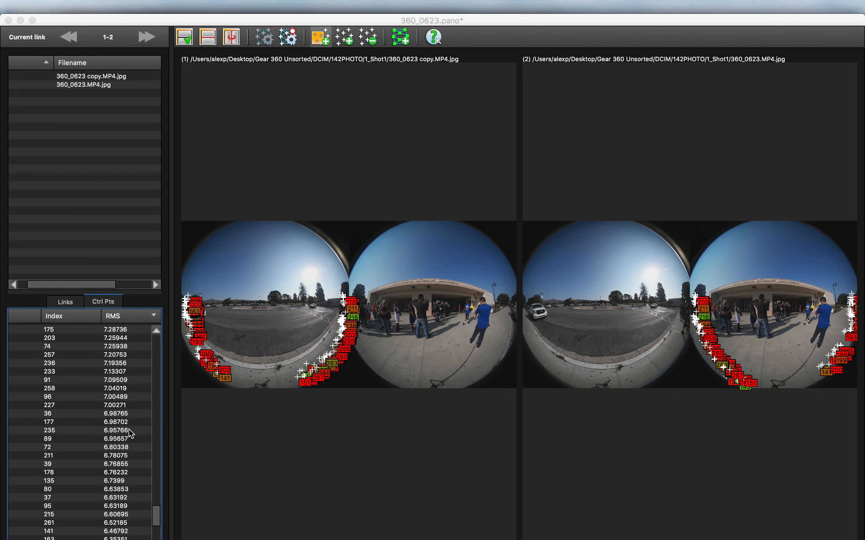
- Optimize the 267 control points and check the resulting panorama in the main editor
left_click(287, 37)
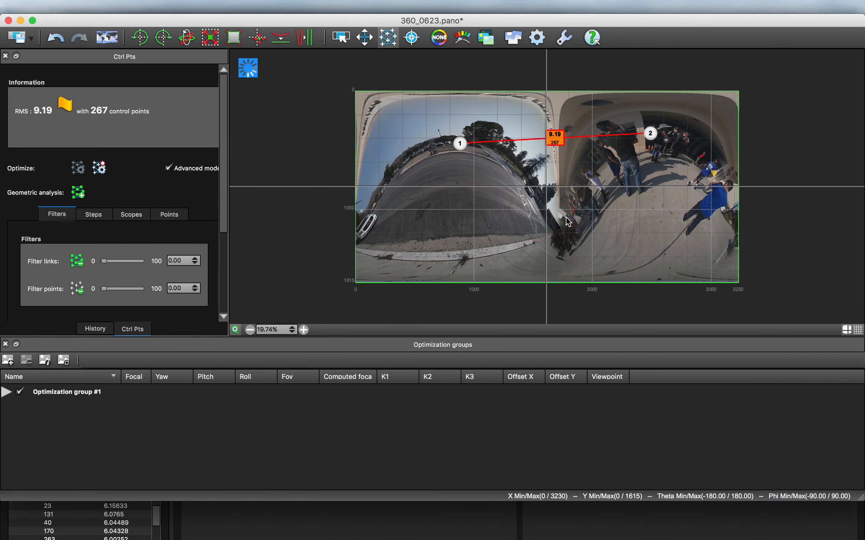
key("super+grave")
key("super+grave")
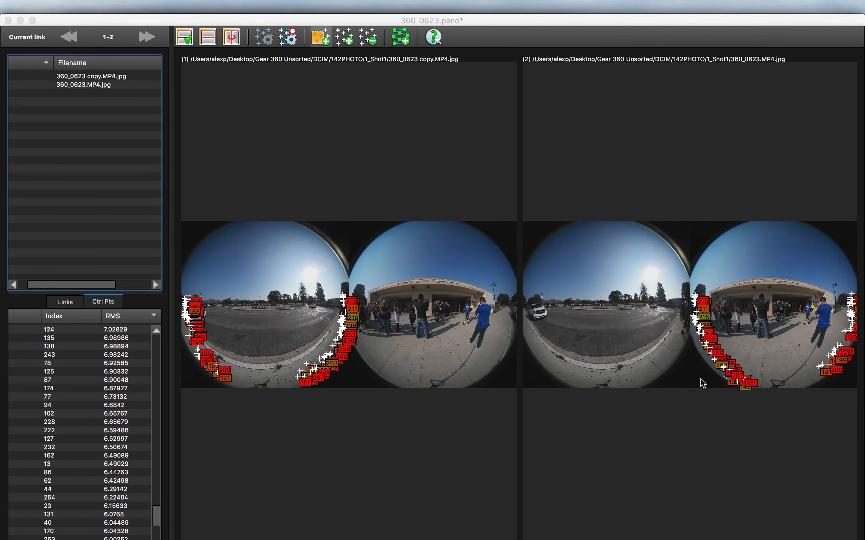
- Add control points between the bottom rim of image 1's left fisheye and image 2's right fisheye, and re-optimize
left_click_drag(278, 289, 354, 429)
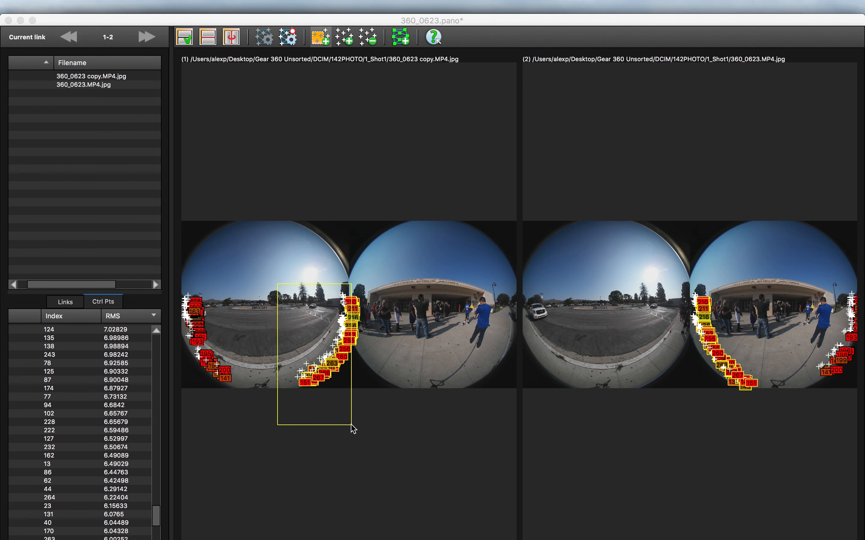
left_click_drag(235, 404, 311, 364)
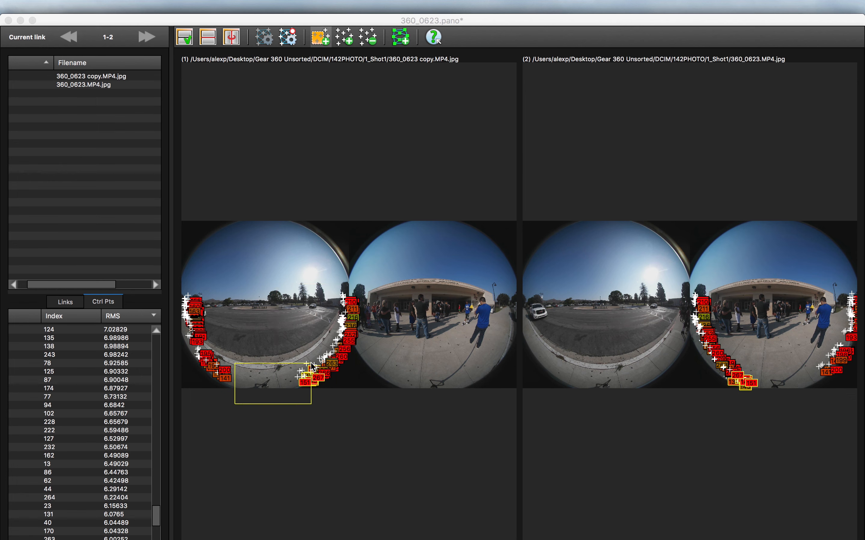
left_click_drag(823, 406, 767, 384)
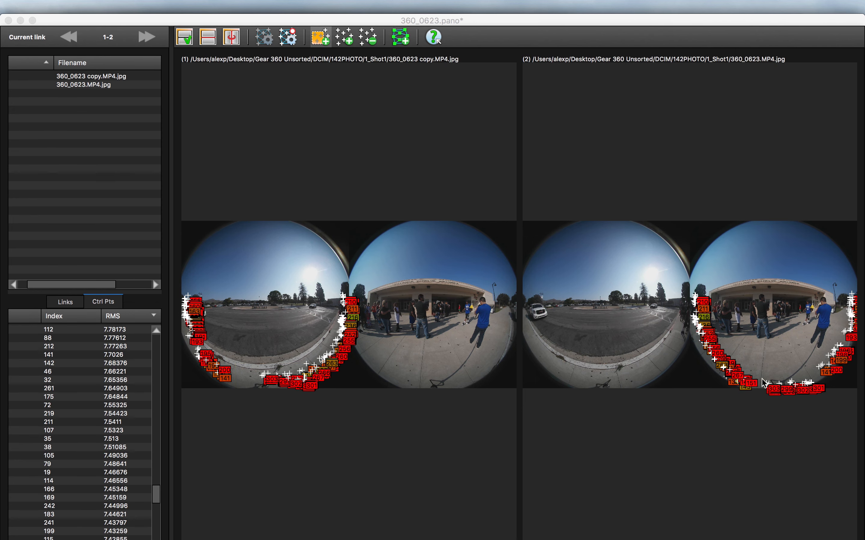
left_click(288, 37)
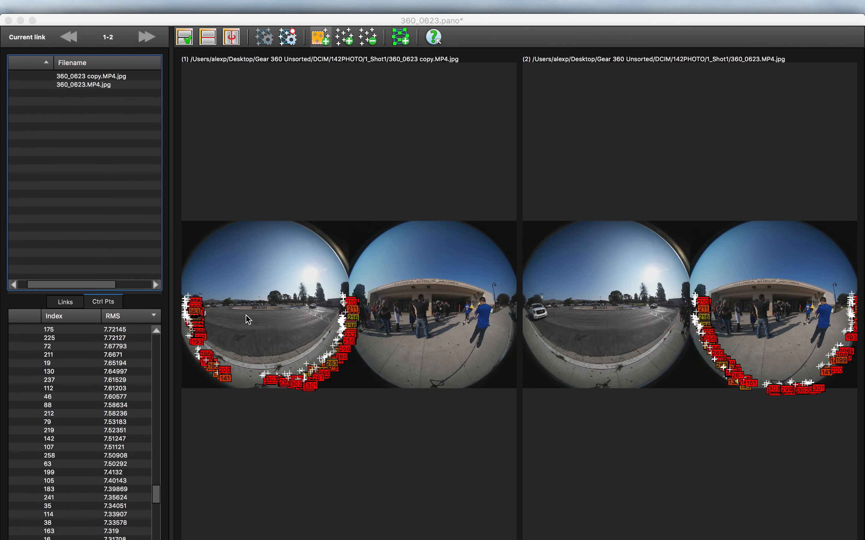
- Add more control points along both side rims, pairing opposite edges of image 1's left fisheye and image 2's right fisheye
left_click_drag(264, 281, 184, 438)
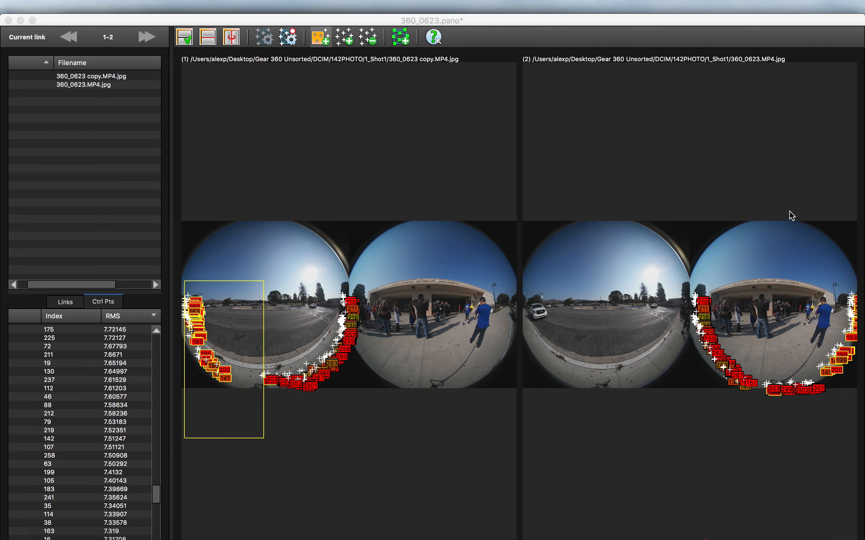
left_click_drag(810, 288, 861, 409)
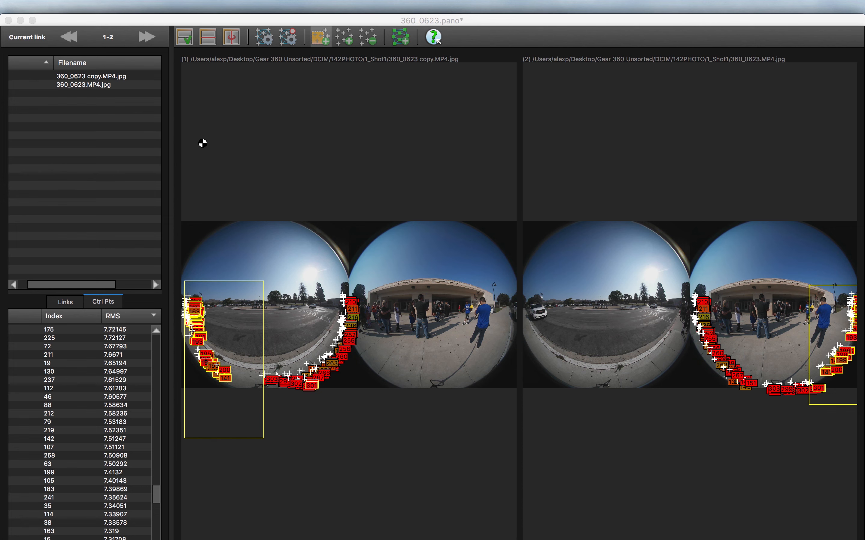
left_click_drag(235, 287, 183, 422)
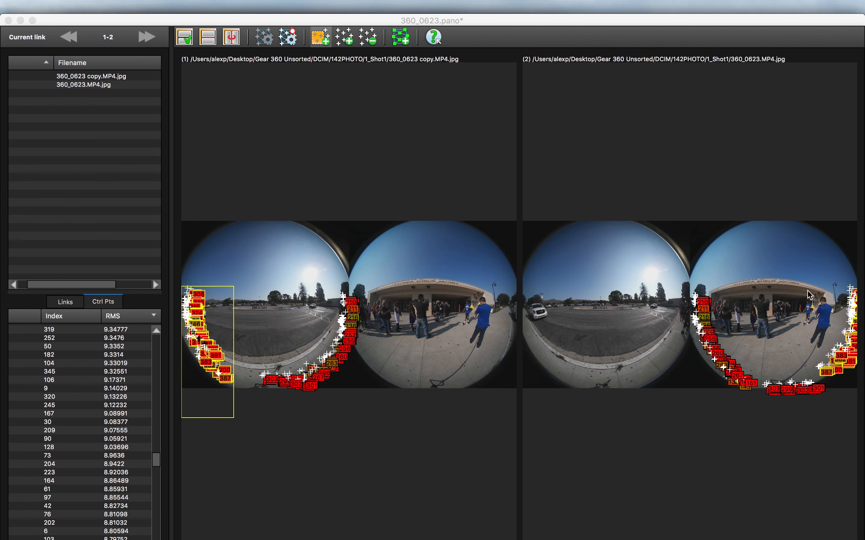
left_click_drag(807, 291, 861, 424)
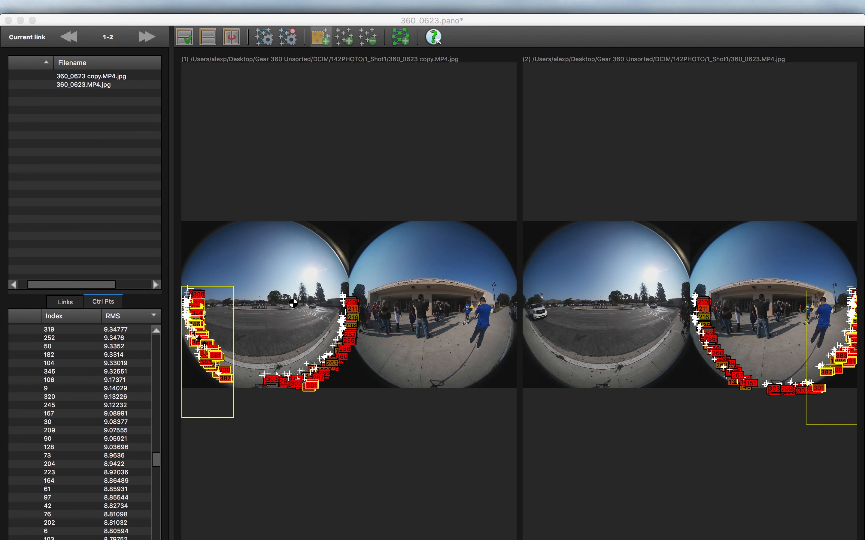
left_click_drag(282, 289, 349, 416)
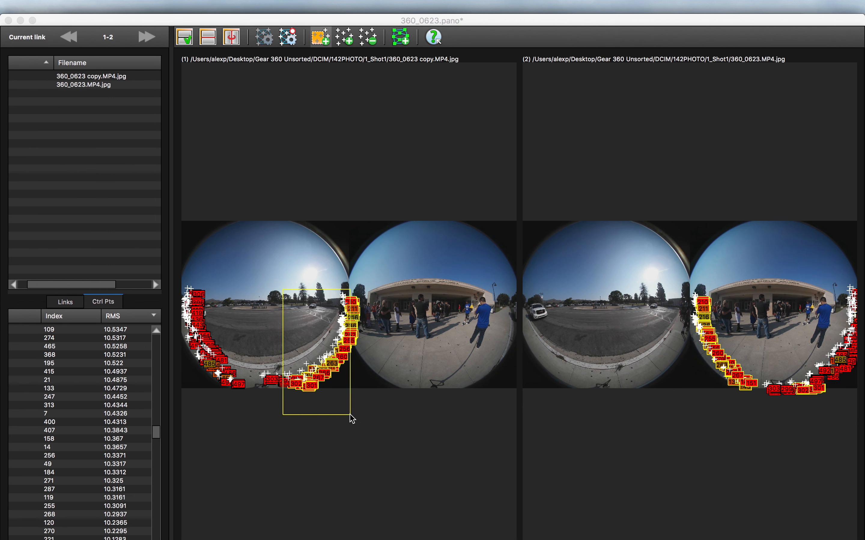
left_click_drag(760, 296, 690, 439)
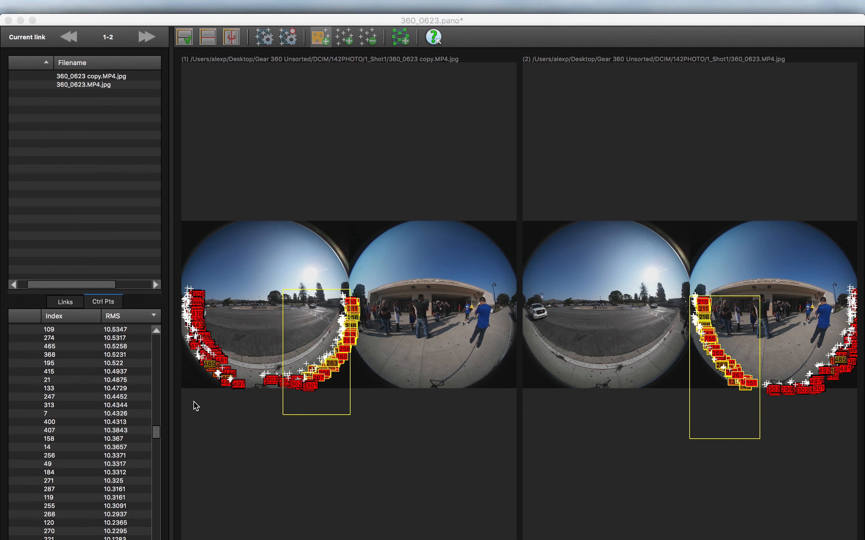
- Add two more batches of control points across the full bottom rims of the same two fisheyes
left_click_drag(191, 402, 327, 351)
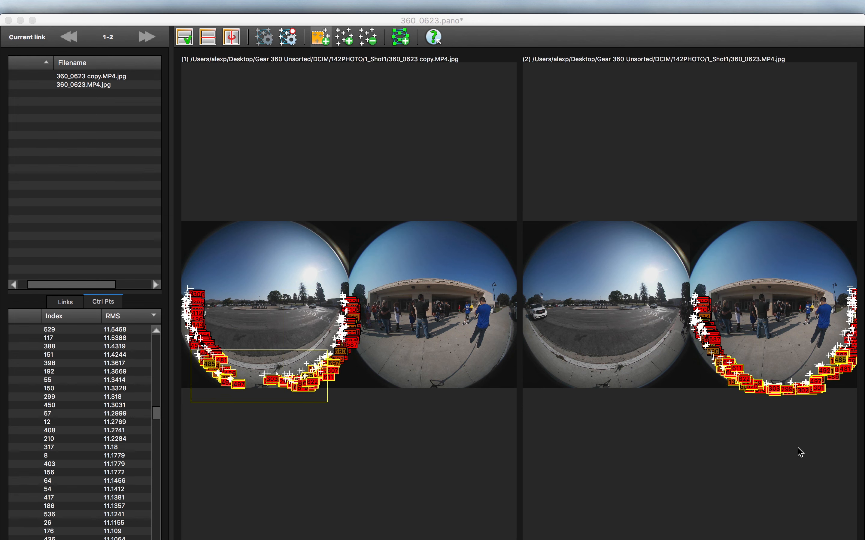
left_click_drag(713, 409, 852, 357)
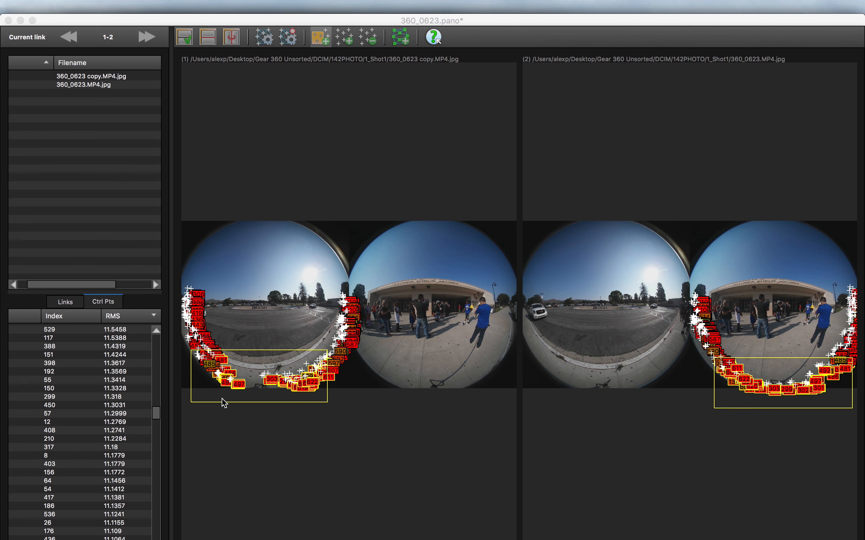
left_click_drag(200, 411, 339, 357)
left_click_drag(706, 408, 853, 358)
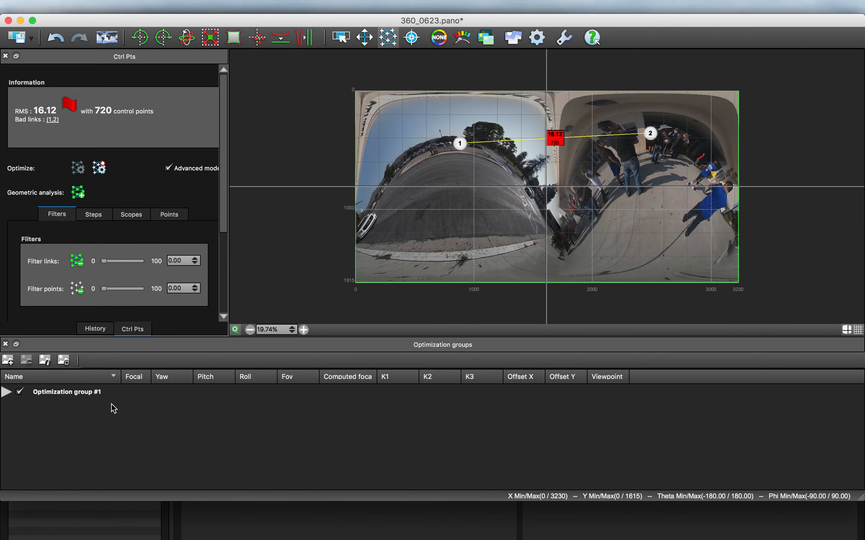
- Set the 35 mm equivalent focal length of both fisheye images to 6.00 mm in the image settings
left_click(44, 360)
left_click(259, 176)
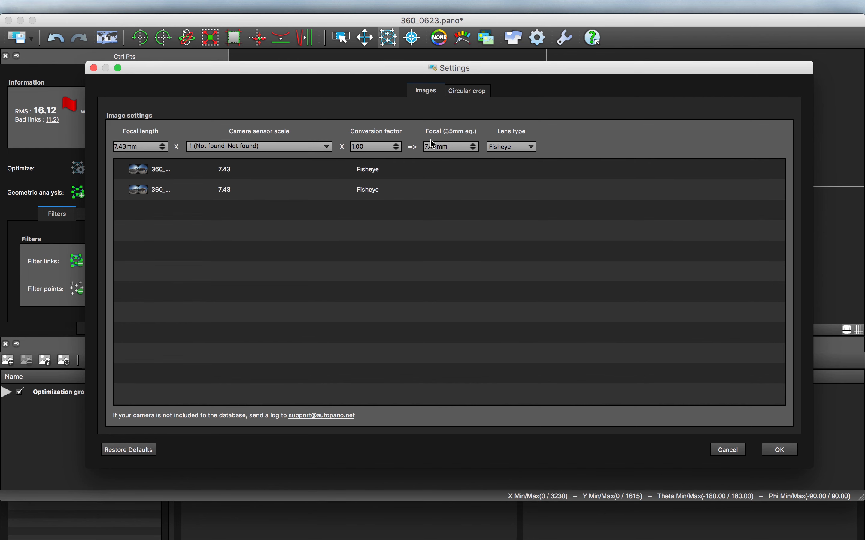
left_click(475, 148)
left_click(474, 151)
left_click(473, 145)
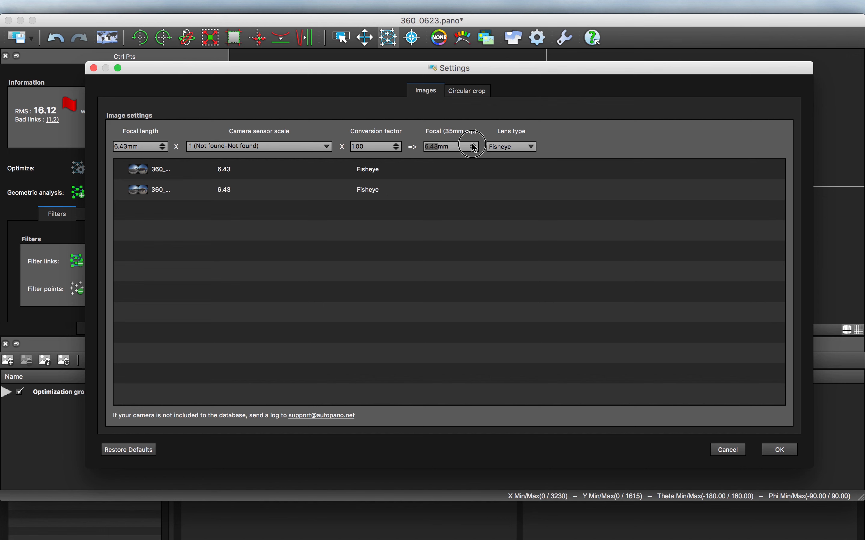
left_click(437, 147)
key("BackSpace")
key("BackSpace")
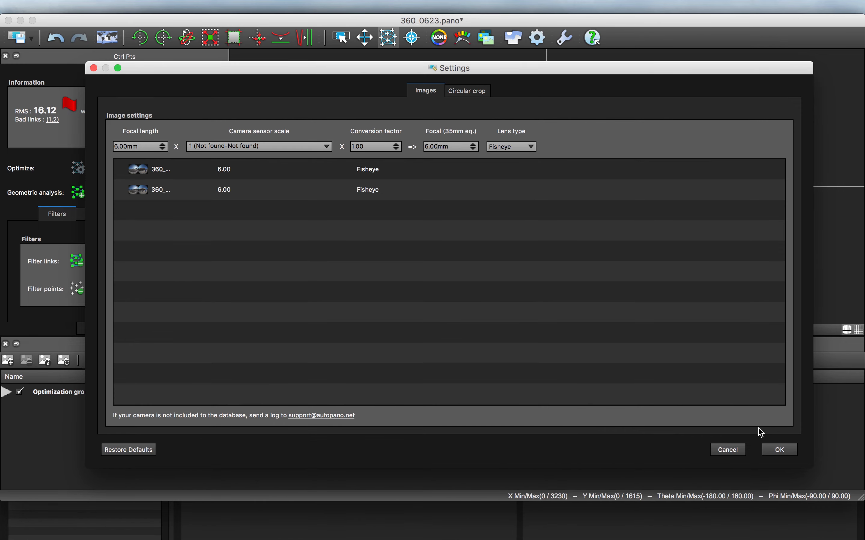
left_click(780, 450)
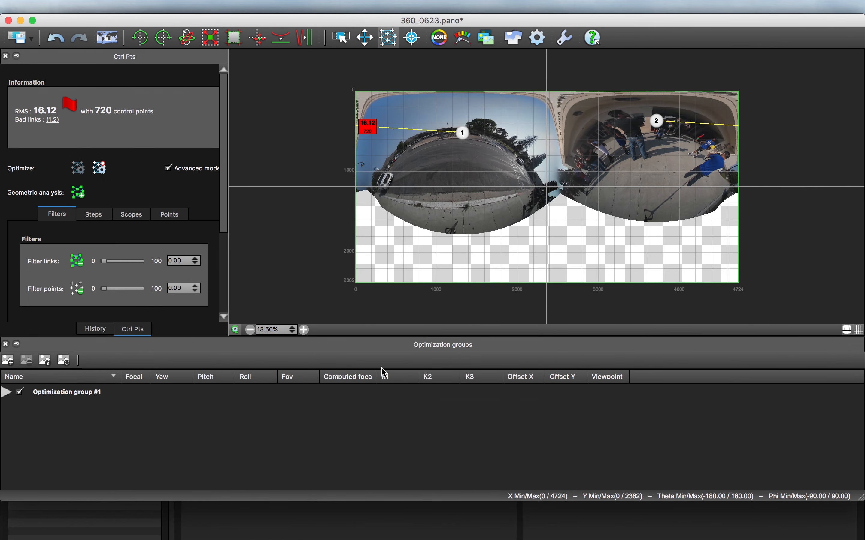
- Re-optimize the link in the control points editor and check the resulting panorama
left_click(391, 40)
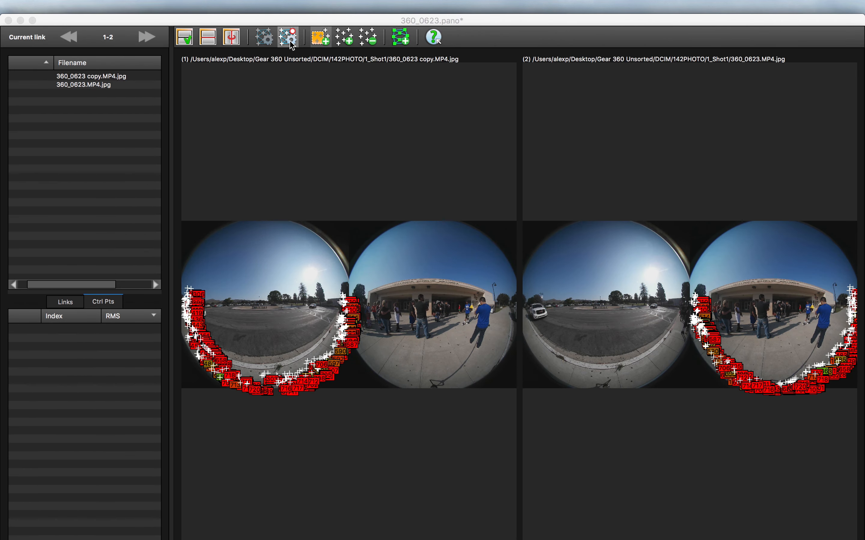
left_click(290, 41)
left_click(289, 23)
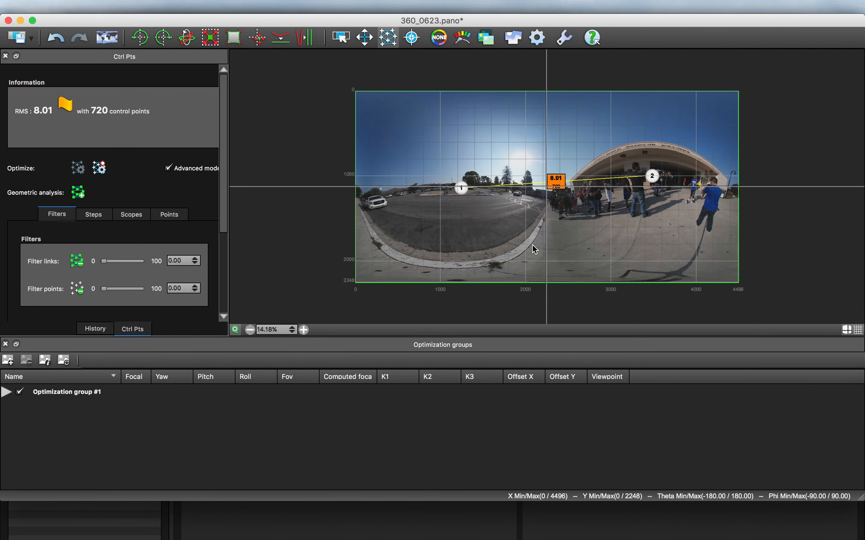
key("super+grave")
key("super+grave")
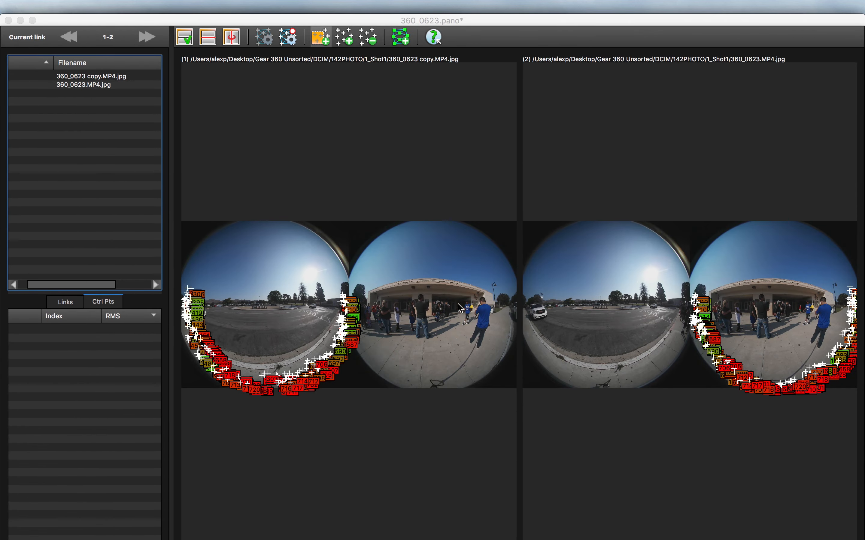
- Delete the worst control points, from the highest RMS down to 12.7213, and optimize the link again
key("super+grave")
left_click(65, 302)
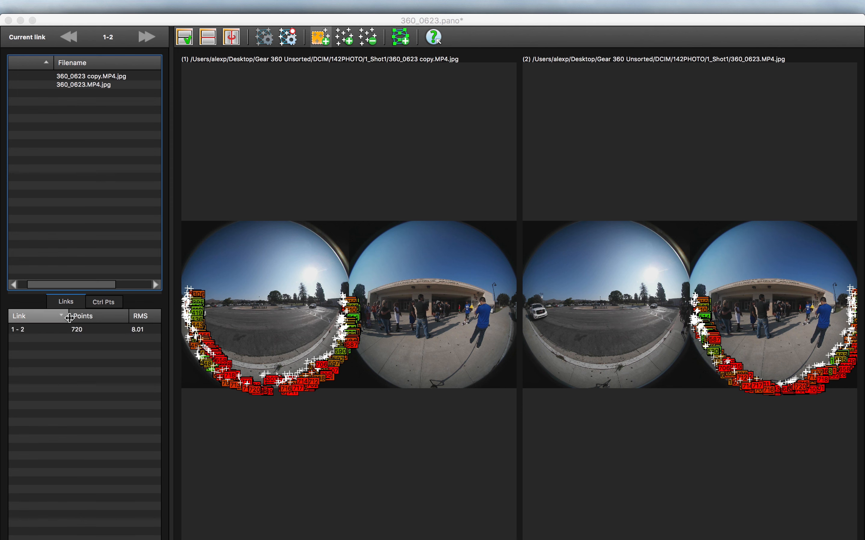
left_click(103, 302)
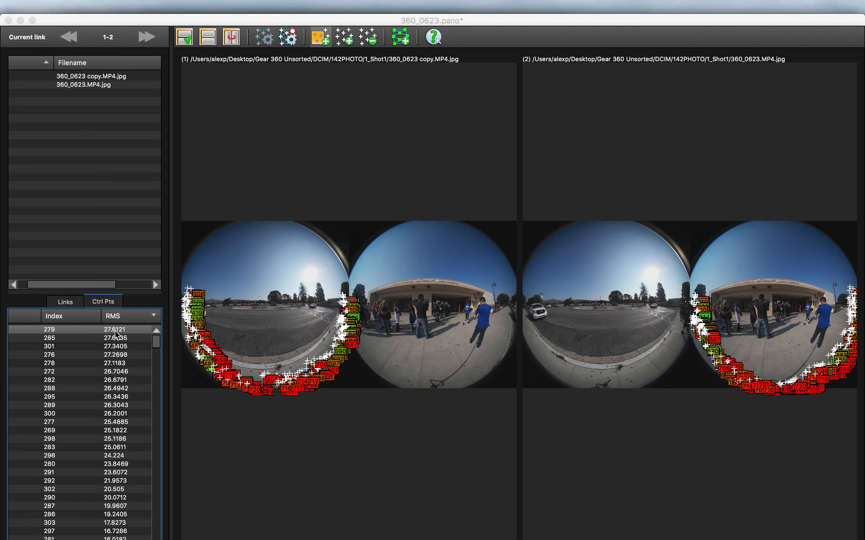
left_click(133, 337)
mouse_move(156, 342)
left_mouse_down()
mouse_move(156, 372)
mouse_move(158, 349)
left_mouse_up()
left_click(131, 364)
left_click(131, 364, "shift")
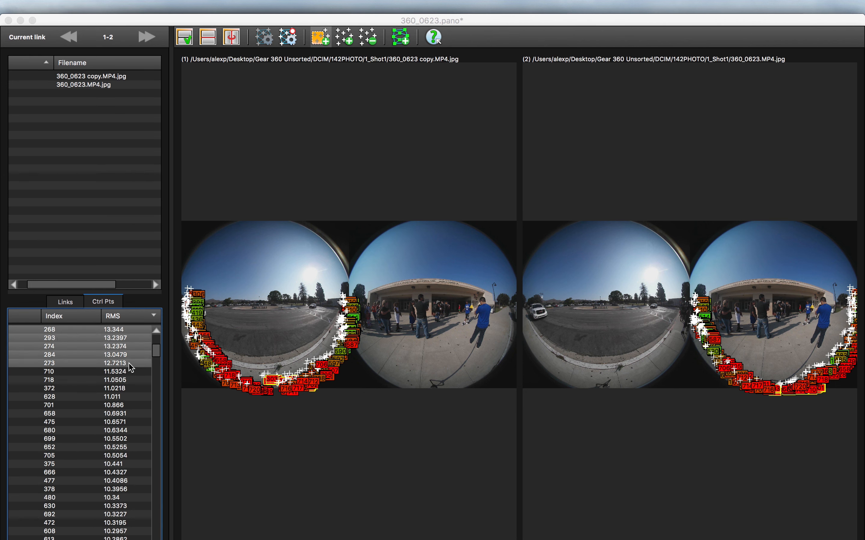
key("Delete")
scroll(157, 340, "up", 8)
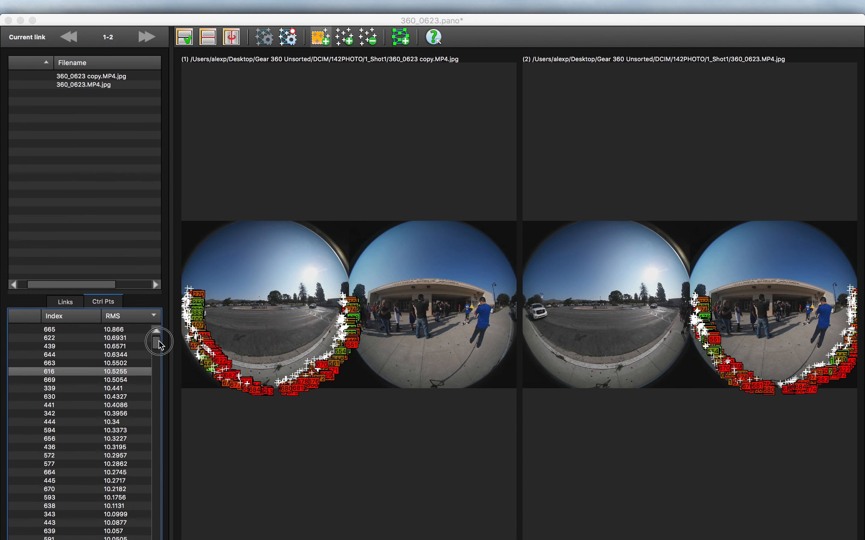
left_click(287, 39)
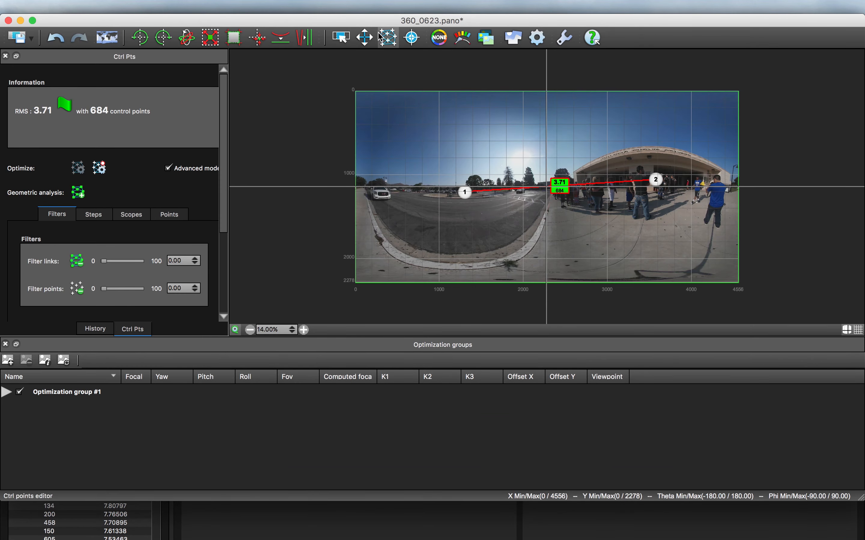
- Straighten the panorama with three vertical guide lines: through the building entrance, the parking lot and the trees beside the building
left_click(305, 37)
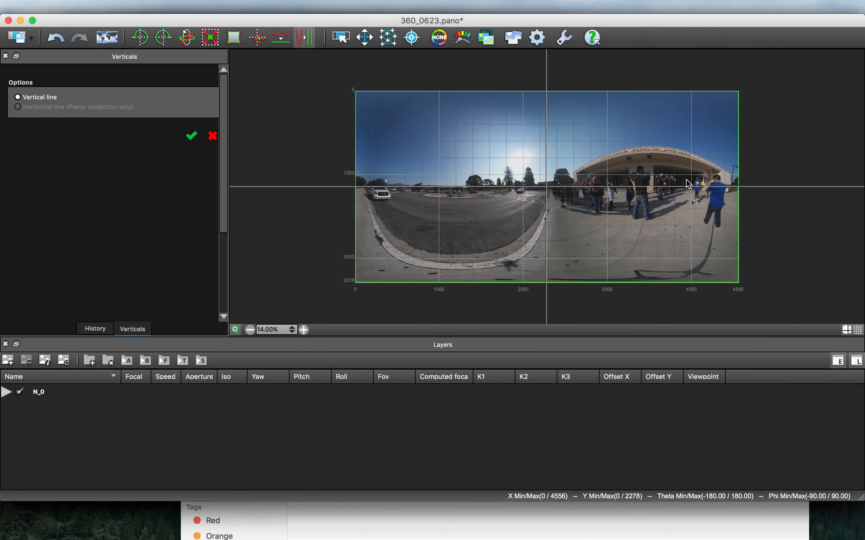
left_click_drag(649, 124, 651, 242)
mouse_move(433, 146)
left_mouse_down()
mouse_move(431, 264)
mouse_move(431, 242)
left_mouse_up()
mouse_move(565, 142)
left_mouse_down()
mouse_move(582, 222)
mouse_move(569, 238)
left_mouse_up()
key("Return")
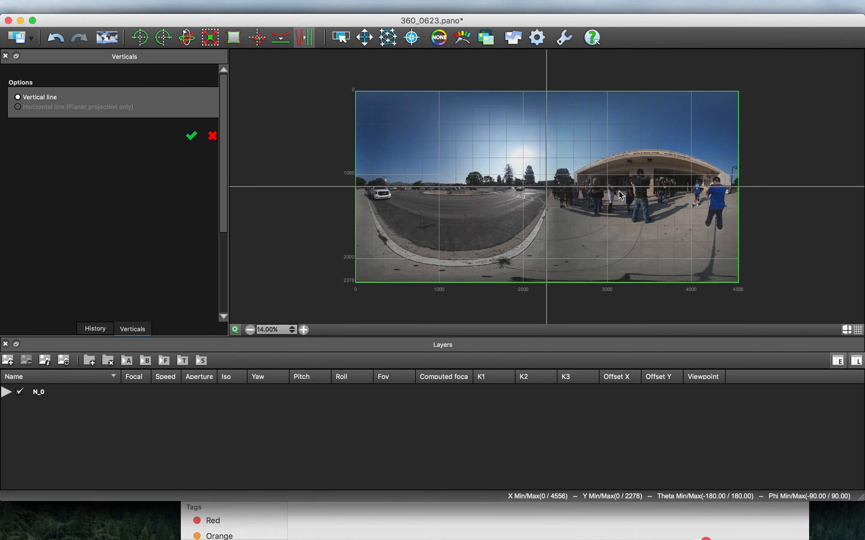
- Shift the whole panorama horizontally so the building entrance sits near the centre, and save the project
left_click(368, 37)
left_click_drag(643, 202, 530, 192)
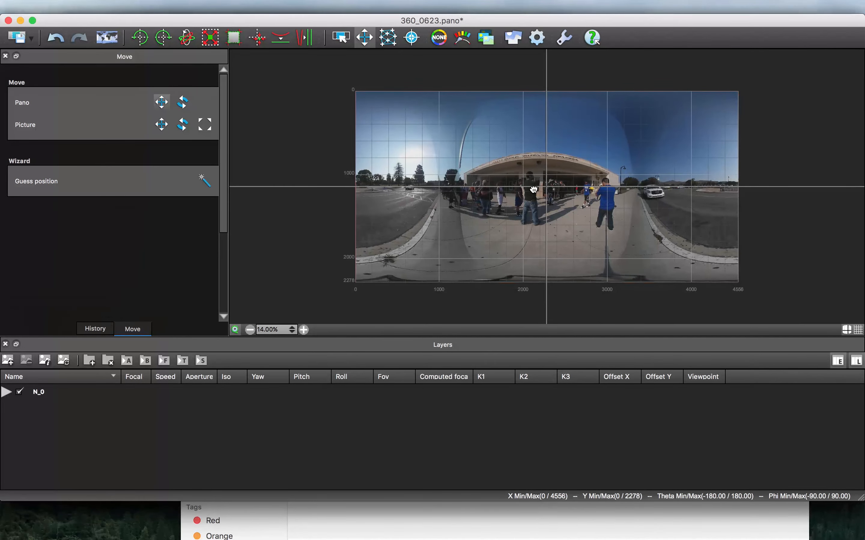
left_click_drag(686, 178, 435, 176)
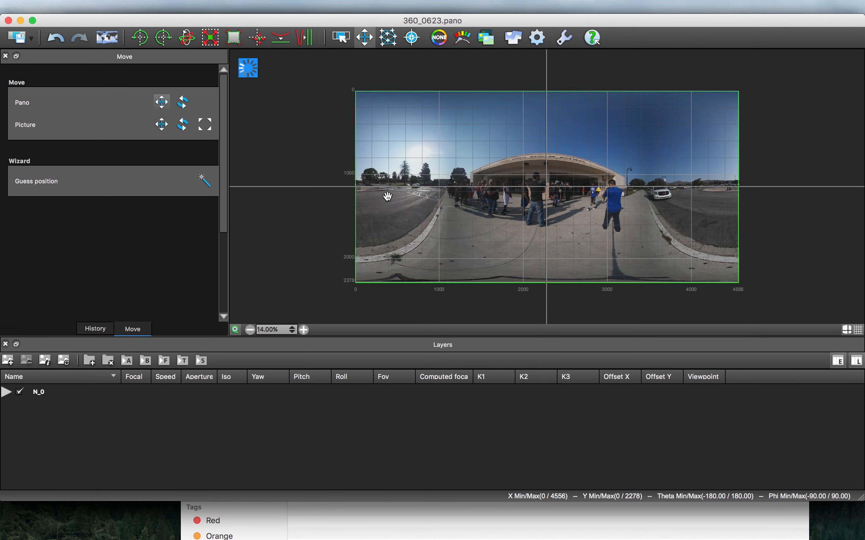
- Switch to Autopano Video Pro and examine the stitched video in the full-screen preview and at about 20.9 s on the timeline
key("super+Tab")
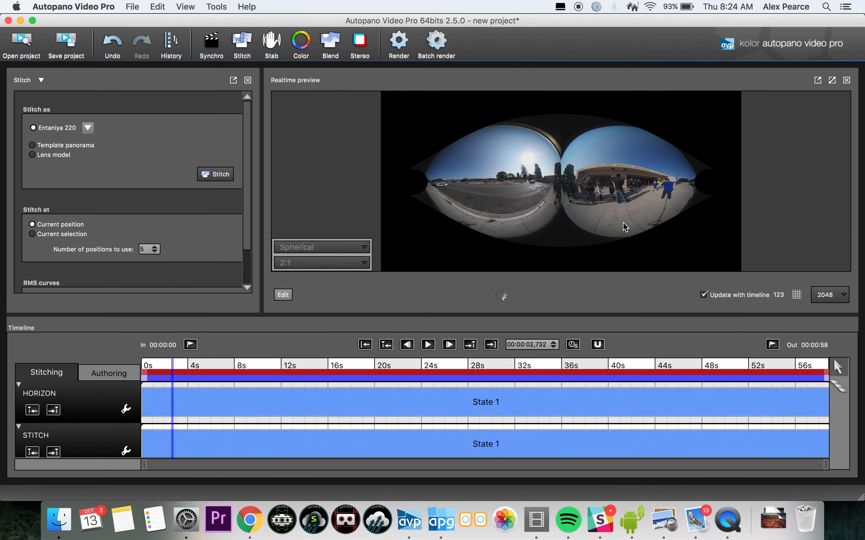
double_click(606, 187)
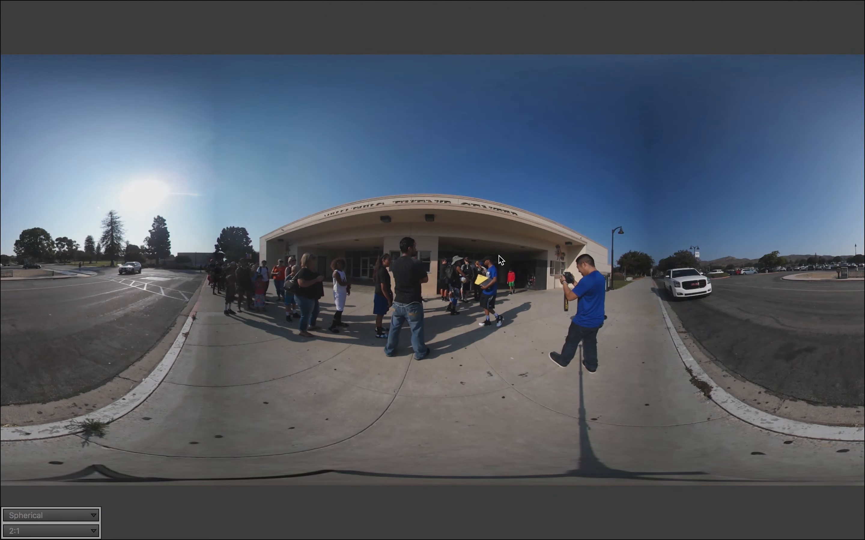
double_click(571, 292)
left_click(385, 365)
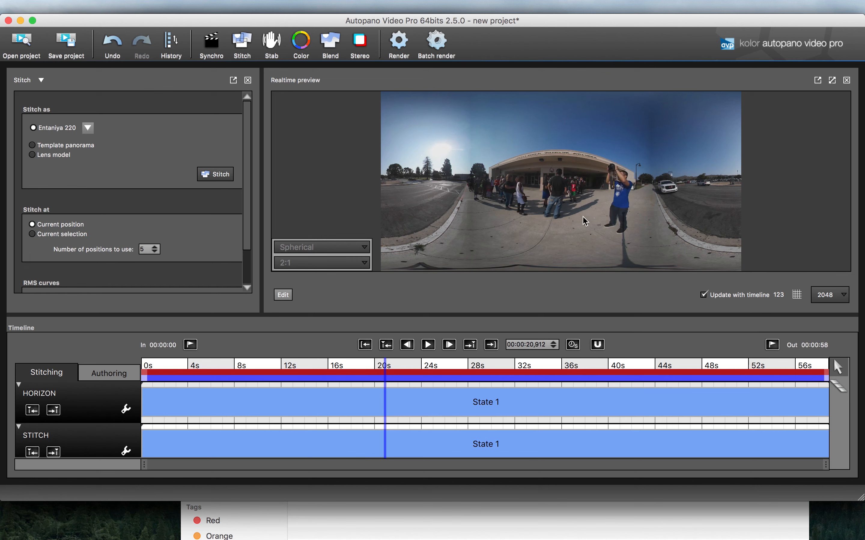
- Switch to Finder and view the files in the 1_Shot1 folder
key("super+Tab")
key("super+Tab")
key("super+Tab")
key("super+Tab")
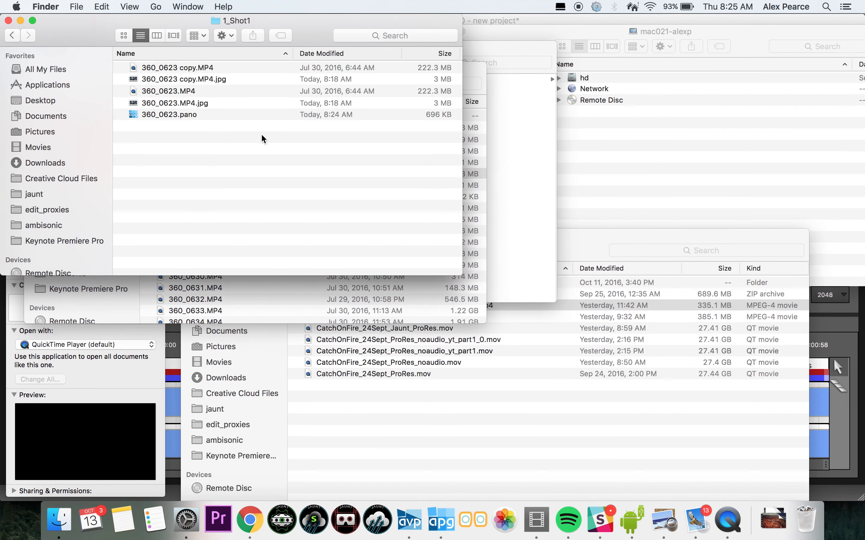
- Select the 360_0623.pano file in the 1_Shot1 folder
left_click(171, 117)
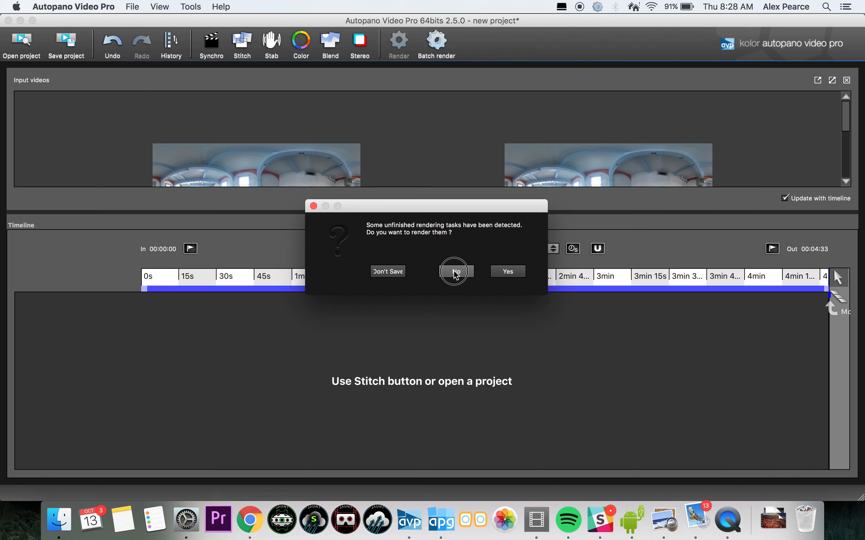
- Switch to Autopano Video Pro, decline the unfinished rendering tasks, and stitch the input videos with a saved template panorama
left_click(453, 272)
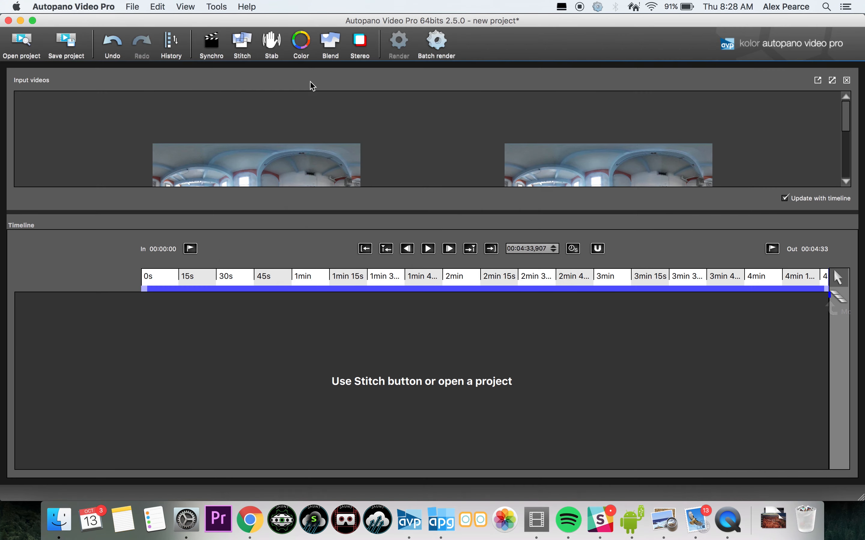
left_click(254, 54)
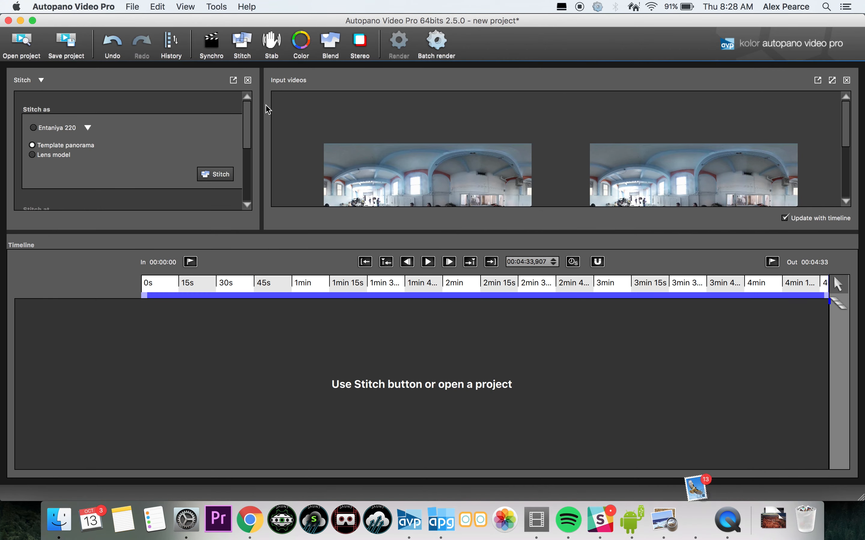
left_click(199, 178)
double_click(353, 138)
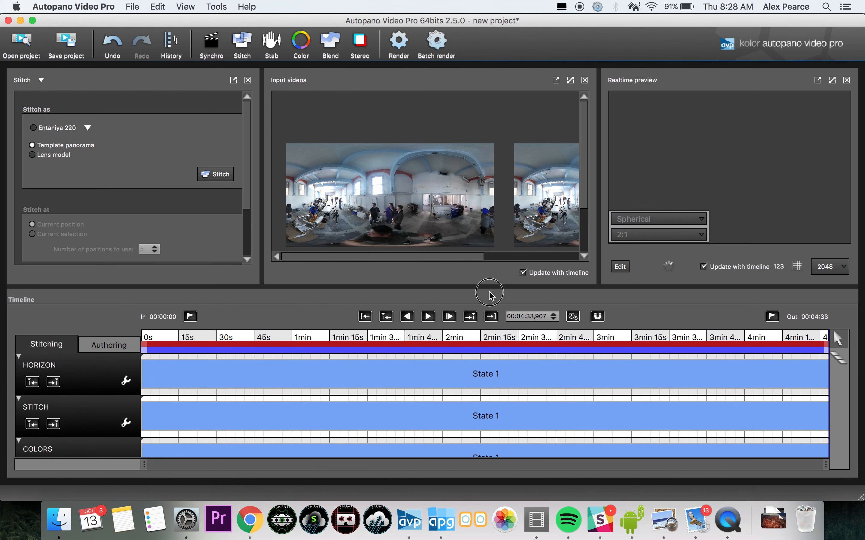
- Enlarge the realtime preview area and display the stitched frame at about 1 min 58 s on the timeline
left_click_drag(490, 296, 492, 329)
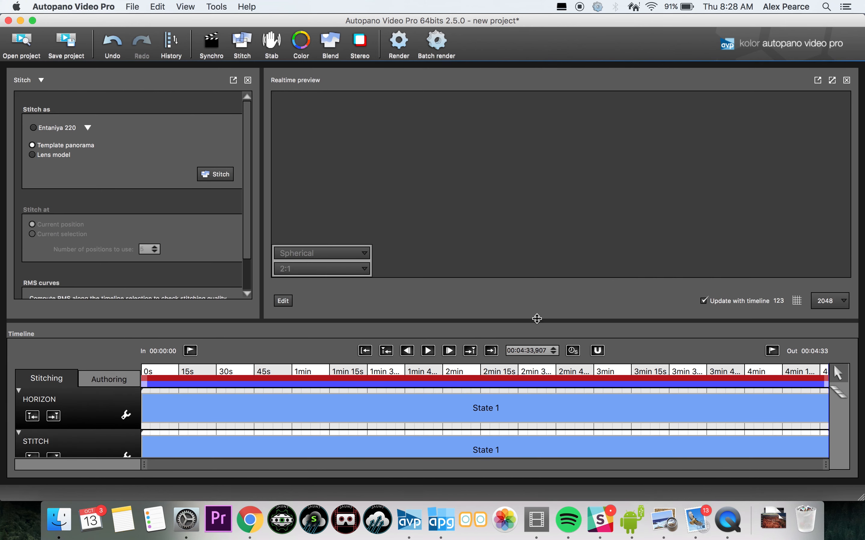
left_click_drag(537, 318, 537, 326)
left_click(440, 388)
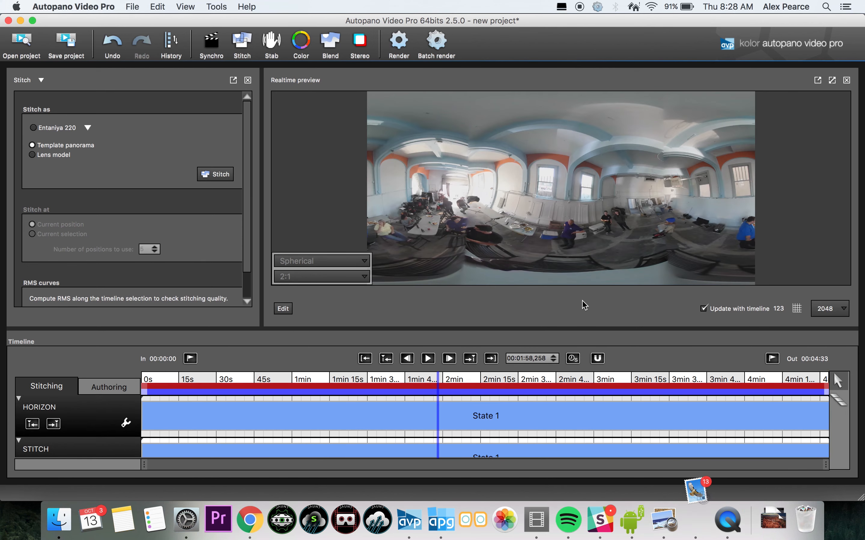
- Tilt the panorama slightly in the realtime preview and apply the new orientation
left_click_drag(562, 228, 573, 214)
left_click(395, 255)
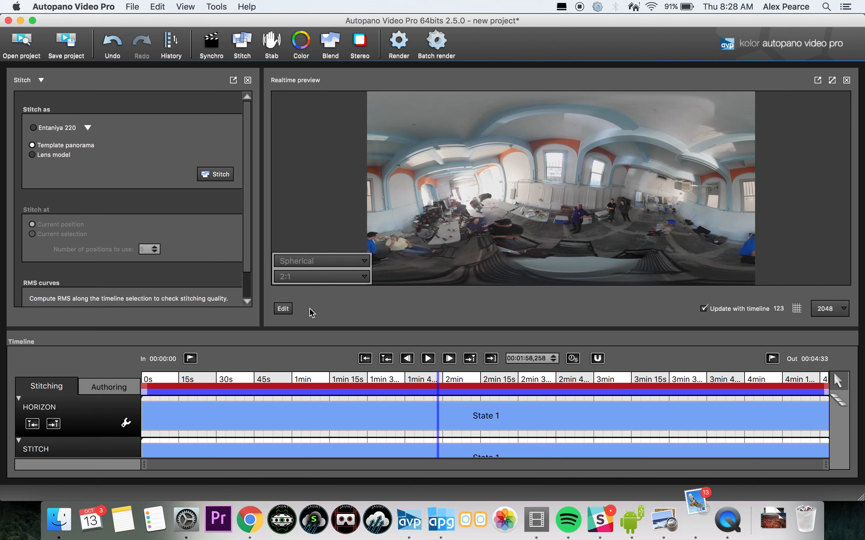
- Send the current stitch to Autopano Giga for editing and bring up the 360_0611_Stitch_YHC.pano panorama
left_click(284, 309)
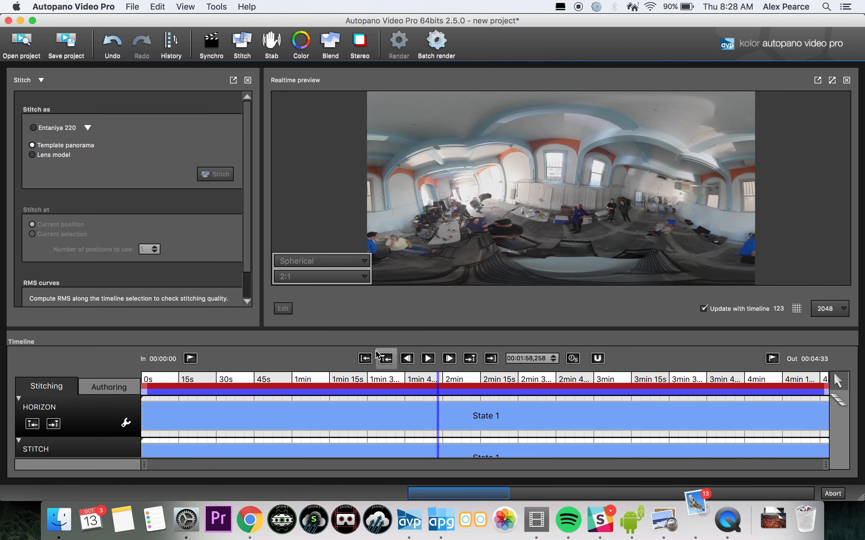
key("super+Tab")
key("super+Tab")
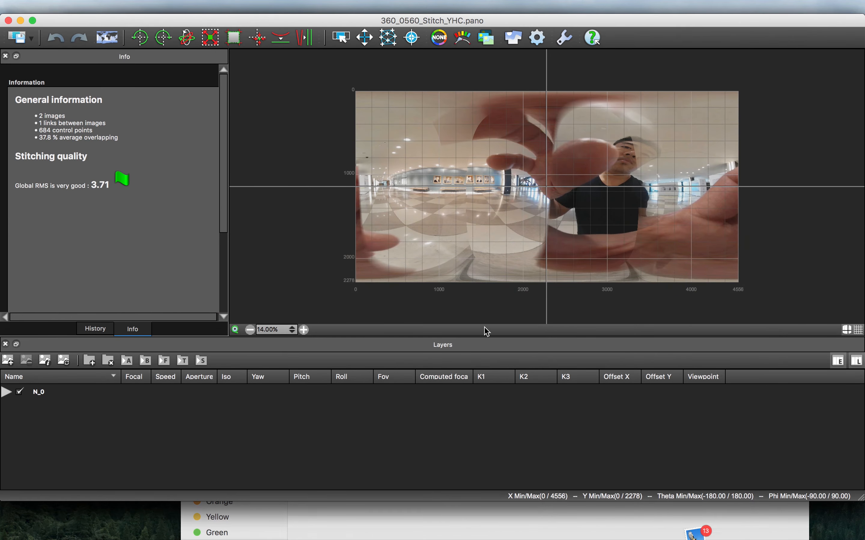
key("super+grave")
double_click(660, 302)
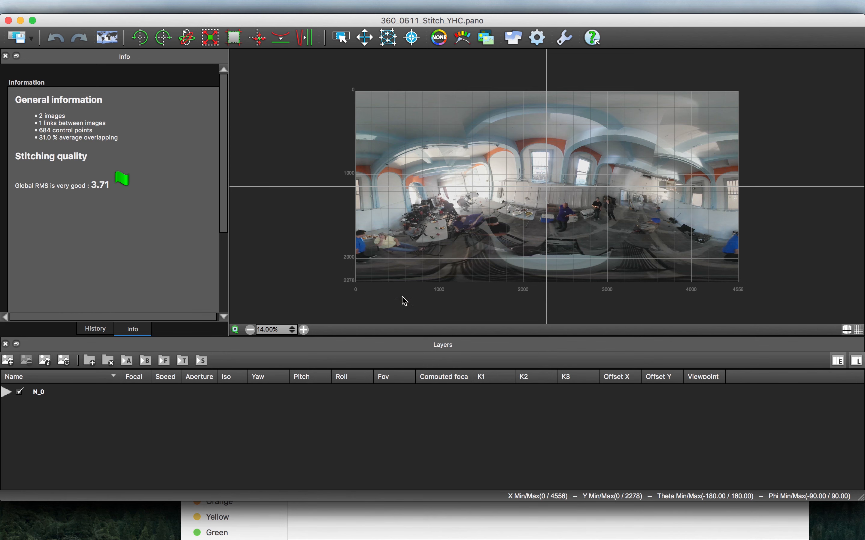
- Refresh the 360_0611_Stitch_YHC.pano preview and open its control points for inspection
left_click(237, 332)
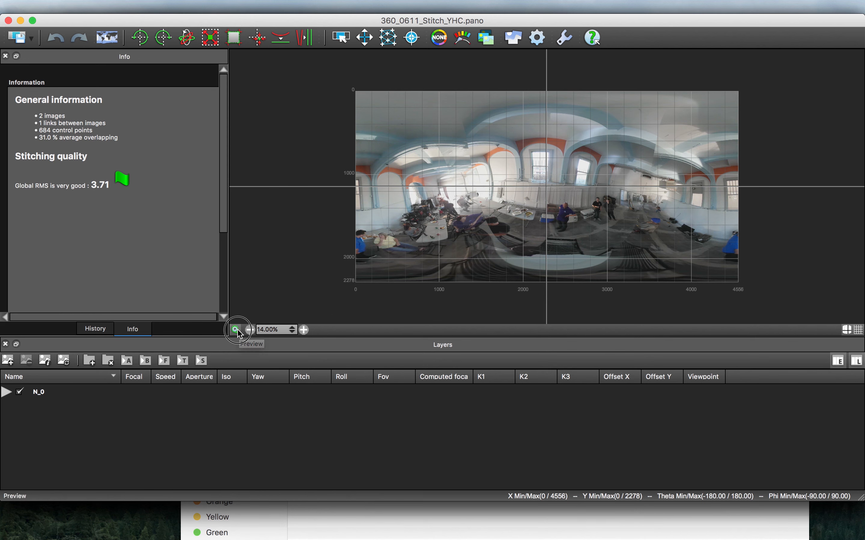
left_click(387, 38)
left_click(96, 329)
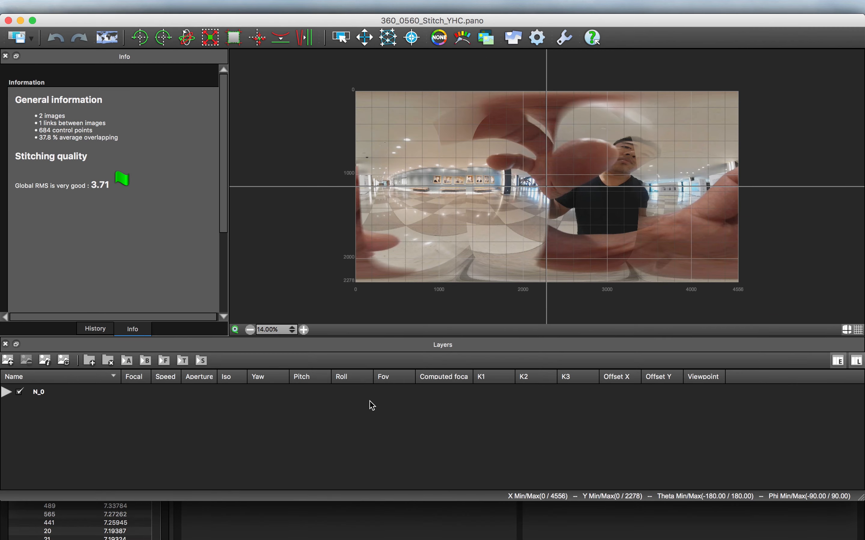
- Switch to Autopano Video Pro, level the room's horizon by reorienting the panorama in the realtime preview, and apply the change
key("super+Tab")
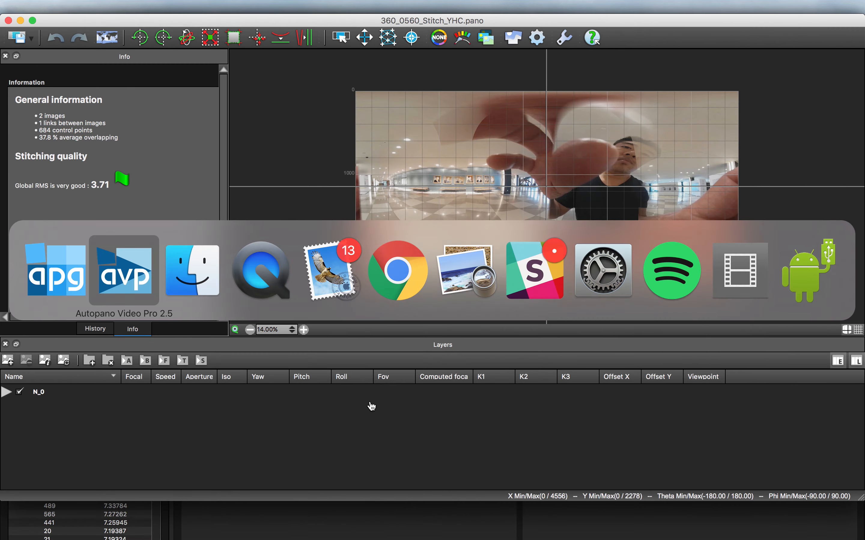
left_click_drag(577, 176, 576, 185)
left_click_drag(528, 159, 690, 186)
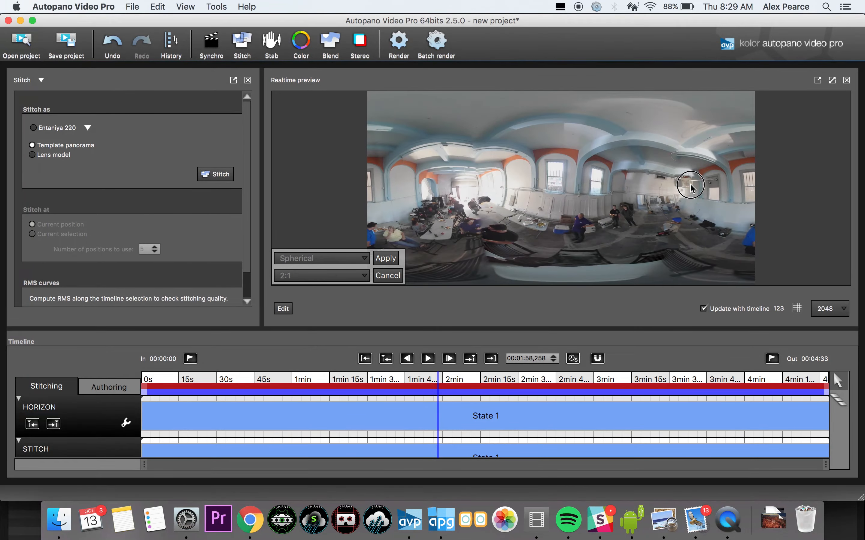
left_click_drag(564, 237, 589, 229)
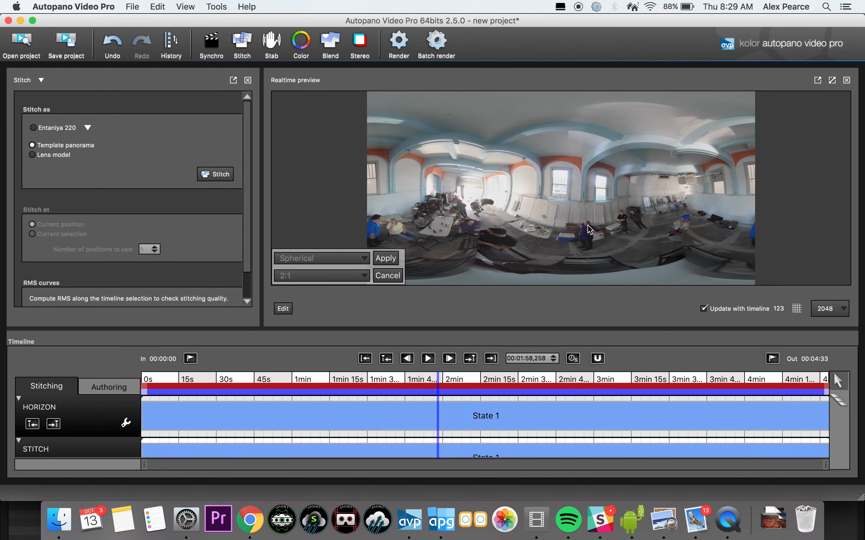
left_click(384, 259)
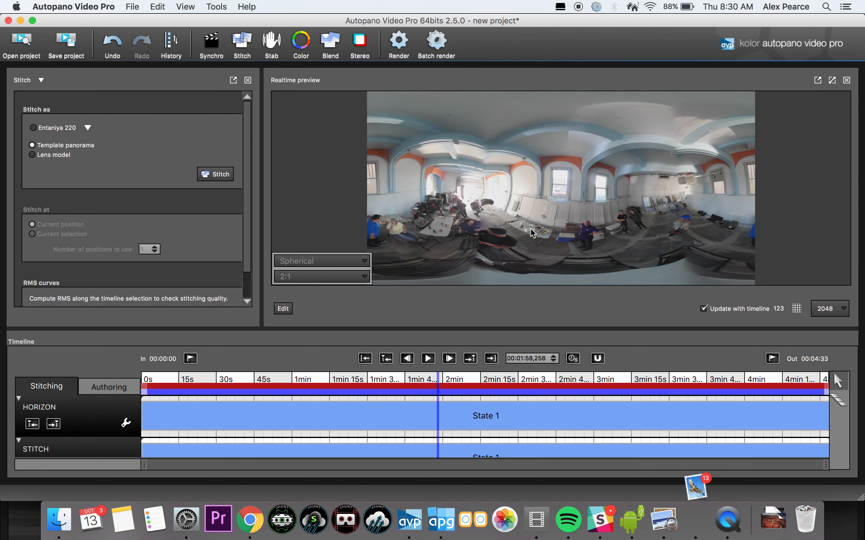
- Switch to Autopano Giga and open the image settings of 360_0560_Stitch_YHC.pano
key("super+Tab")
key("super+Tab")
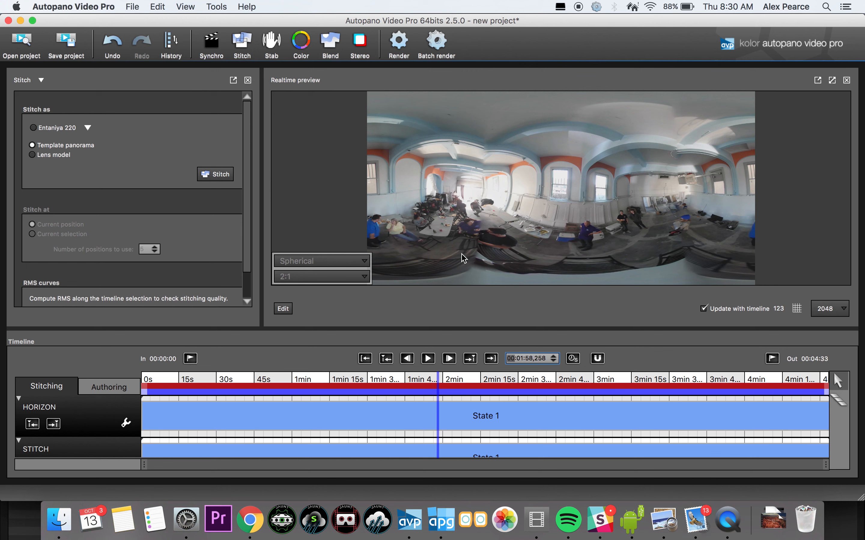
key("super+Tab")
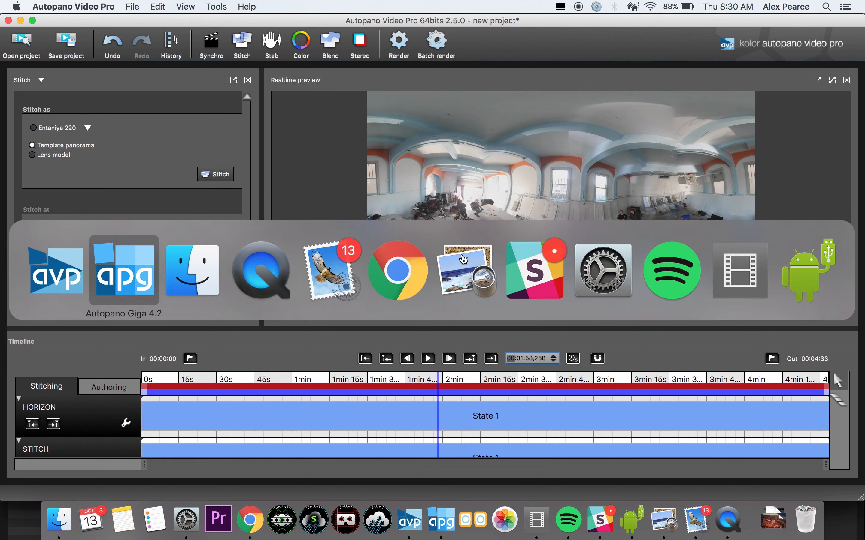
left_click(145, 266)
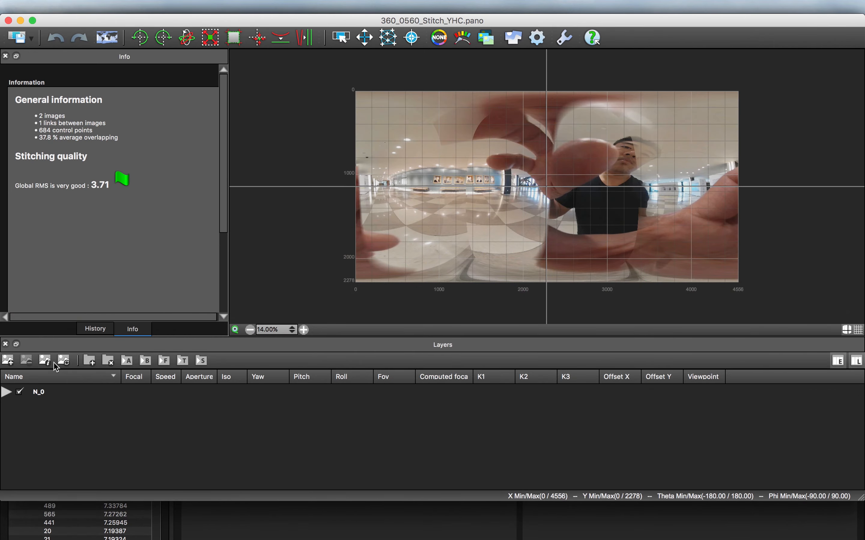
left_click(45, 362)
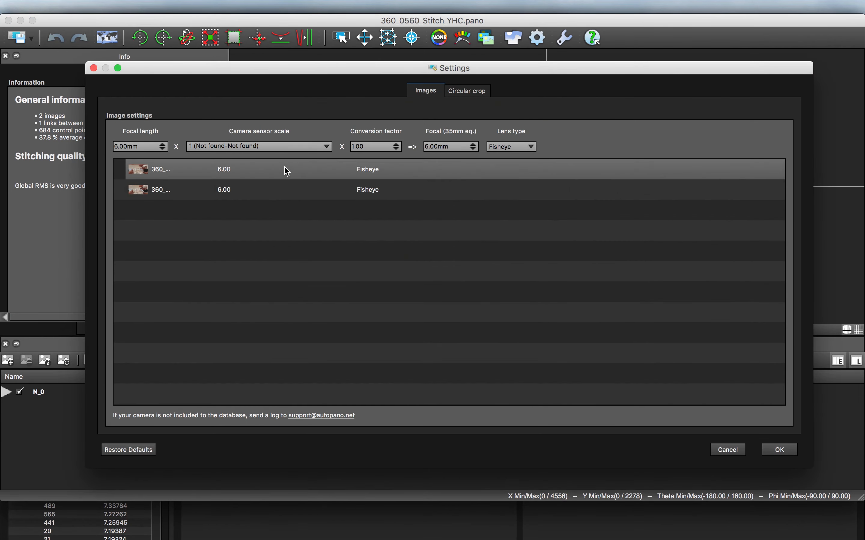
- Step the first image's 35 mm-equivalent focal length through values around 7 mm and accept the image settings
left_click(285, 169)
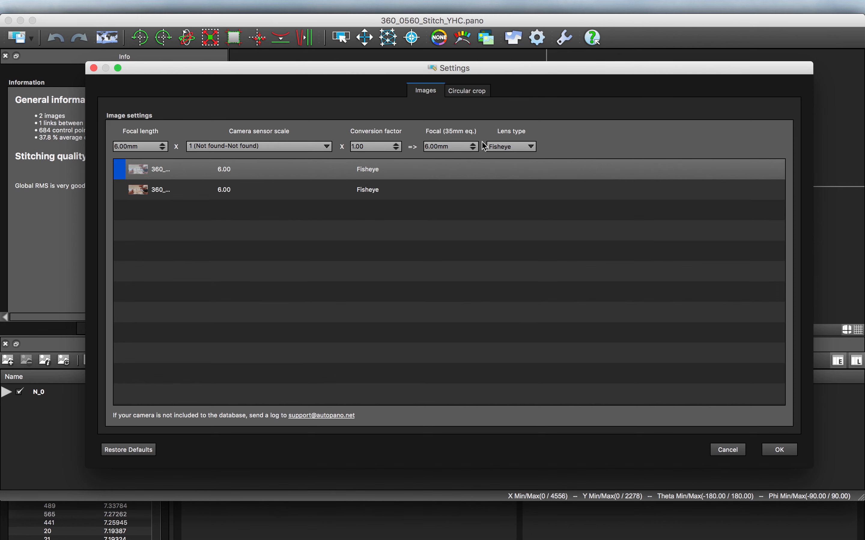
double_click(473, 144)
left_click(474, 149)
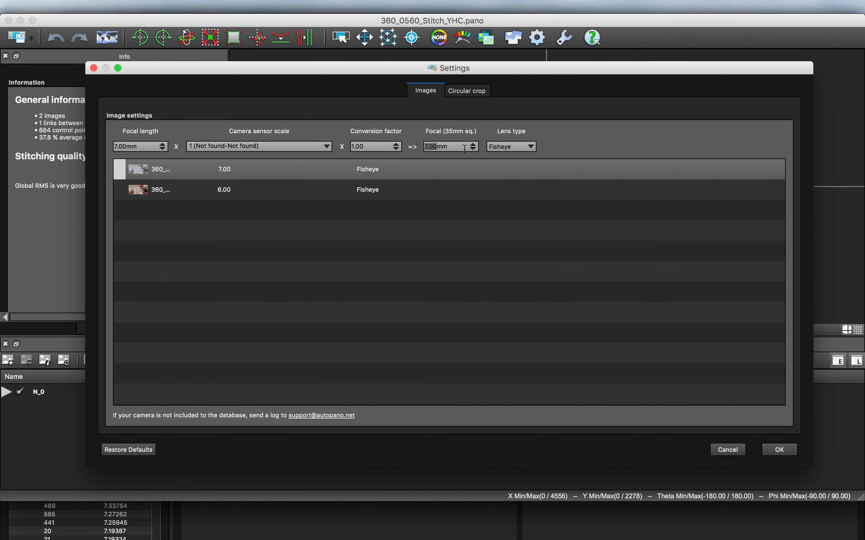
left_click(474, 148)
left_click(439, 150)
left_click(783, 456)
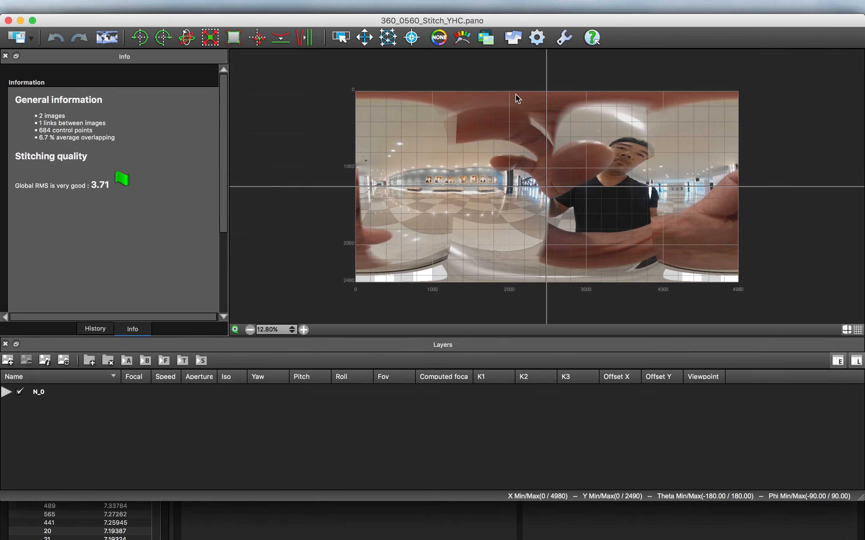